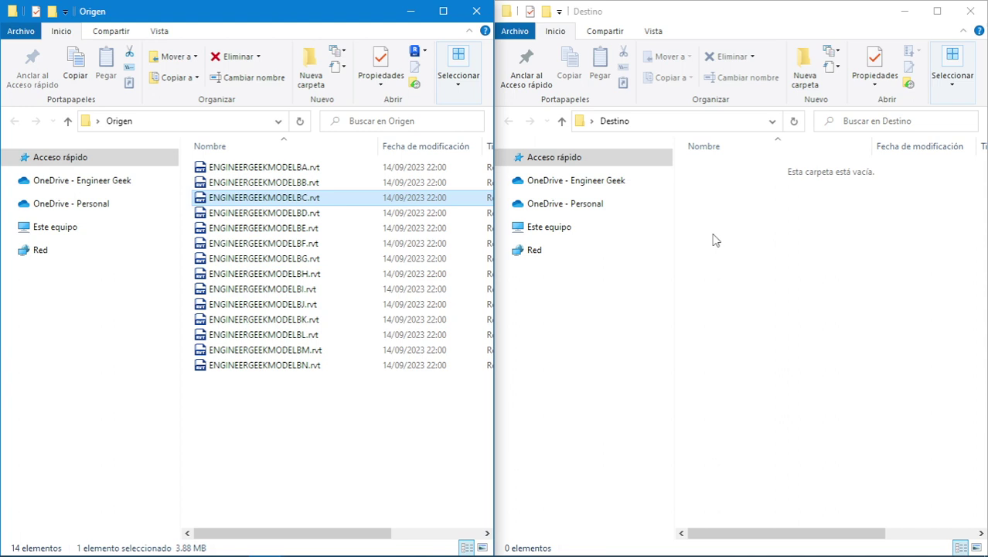
- Look through the Revit model files in the Origen folder, from ENGINEERGEEKMODELBA.rvt to ENGINEERGEEKMODELBI.rvt
{"action": "left_click", "coordinate": [369, 395]}
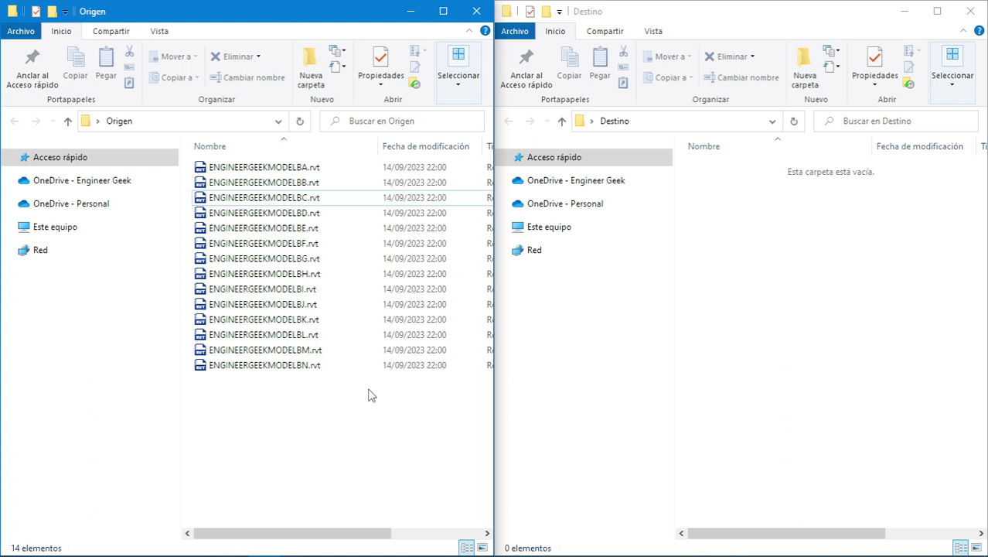
{"action": "key", "text": "Down"}
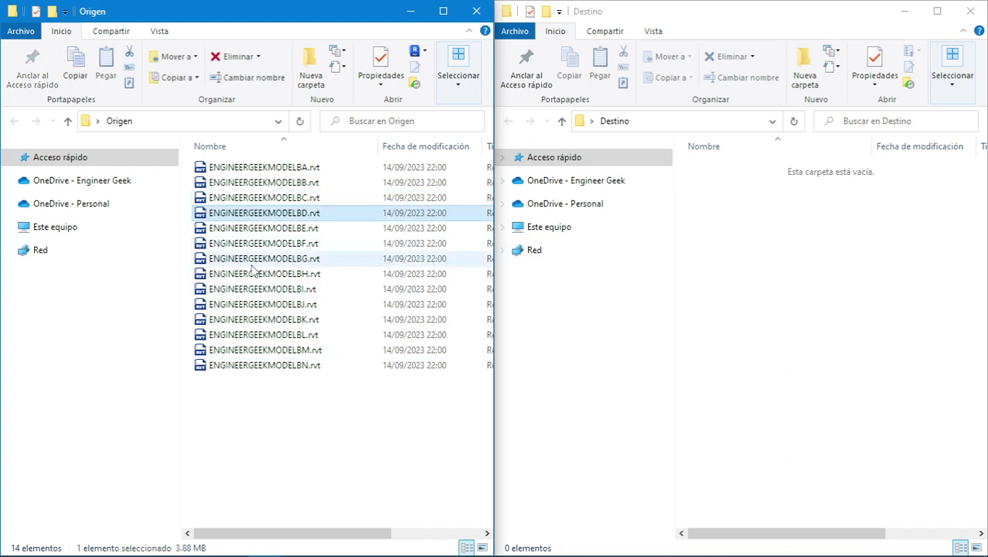
{"action": "key", "text": "Down"}
{"action": "key", "text": "Down"}
{"action": "key", "text": "Down"}
{"action": "key", "text": "Down"}
{"action": "key", "text": "Down"}
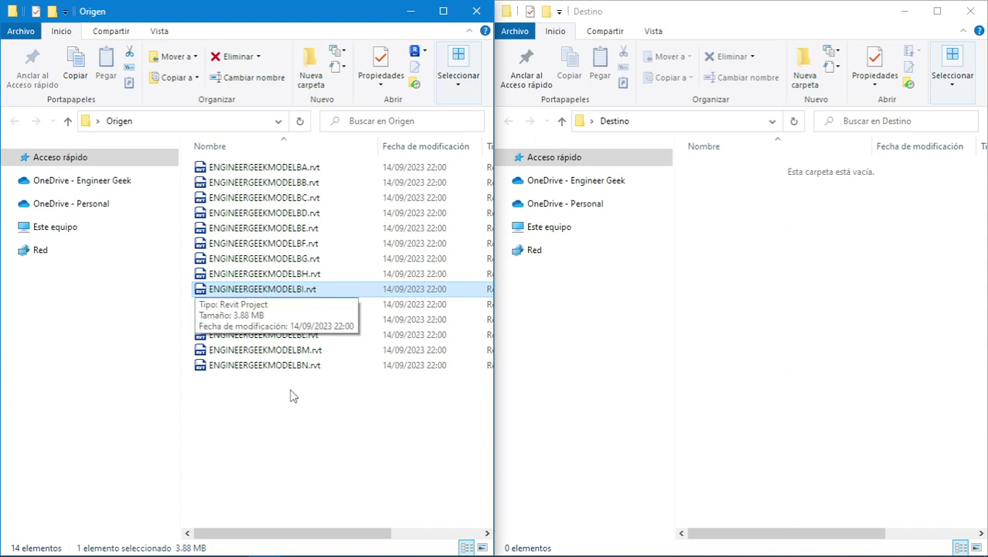
{"action": "key", "text": "Up"}
{"action": "key", "text": "Up"}
{"action": "key", "text": "Up"}
{"action": "key", "text": "Up"}
{"action": "key", "text": "Up"}
{"action": "key", "text": "Up"}
{"action": "key", "text": "Up"}
{"action": "key", "text": "Up"}
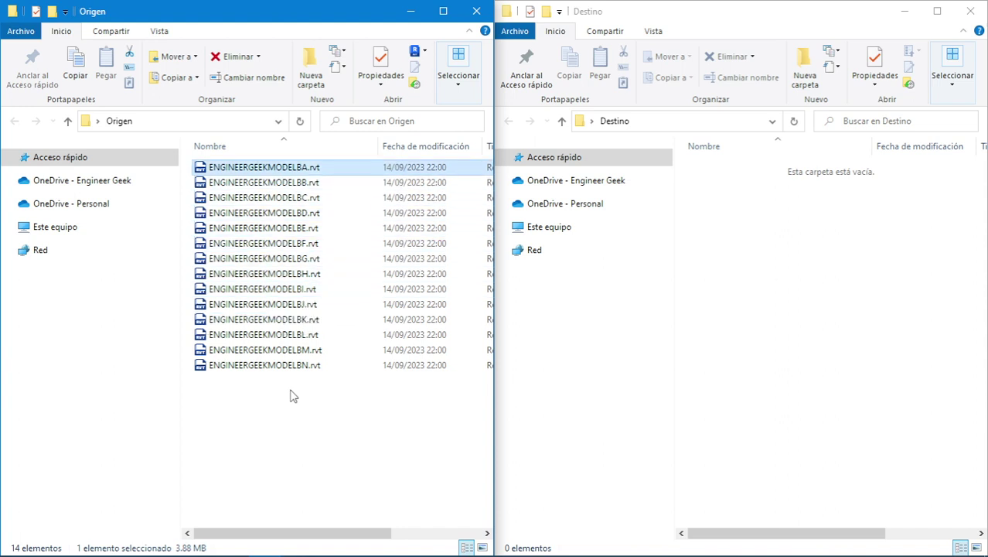
{"action": "key", "text": "F2"}
{"action": "key", "text": "Home"}
{"action": "type", "text": "es"}
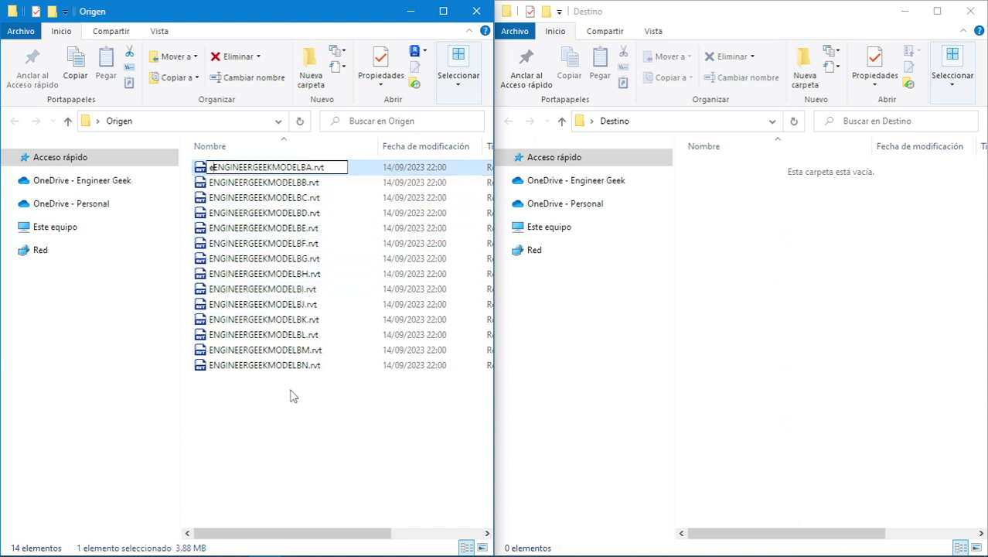
{"action": "type", "text": "t_"}
{"action": "key", "text": "BackSpace"}
{"action": "key", "text": "BackSpace"}
{"action": "key", "text": "BackSpace"}
{"action": "key", "text": "BackSpace"}
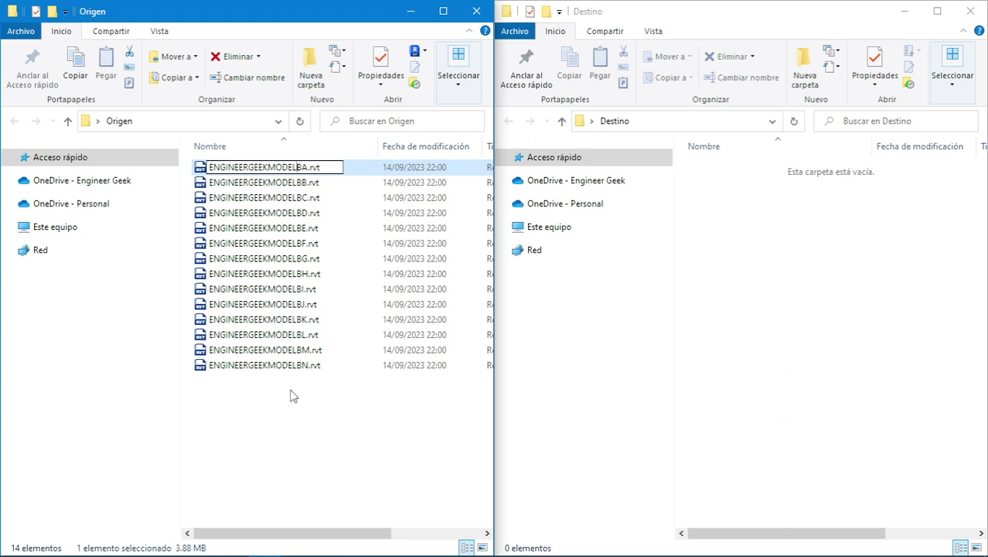
{"action": "key", "text": "End"}
{"action": "key", "text": "Left"}
{"action": "key", "text": "Left"}
{"action": "key", "text": "Left"}
{"action": "key", "text": "Left"}
{"action": "type", "text": "_v"}
{"action": "key", "text": "BackSpace"}
{"action": "type", "text": "v"}
{"action": "key", "text": "BackSpace"}
{"action": "key", "text": "BackSpace"}
{"action": "key", "text": "Escape"}
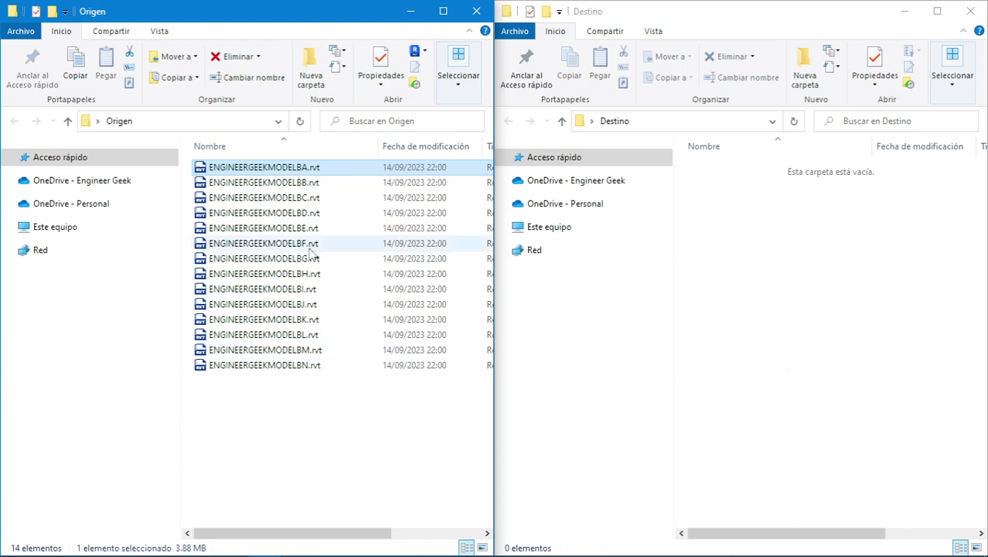
- Minimise the Origen and Destino folder windows and launch EngineerGeek-ChangeFileName from the desktop
{"action": "left_click", "coordinate": [410, 12]}
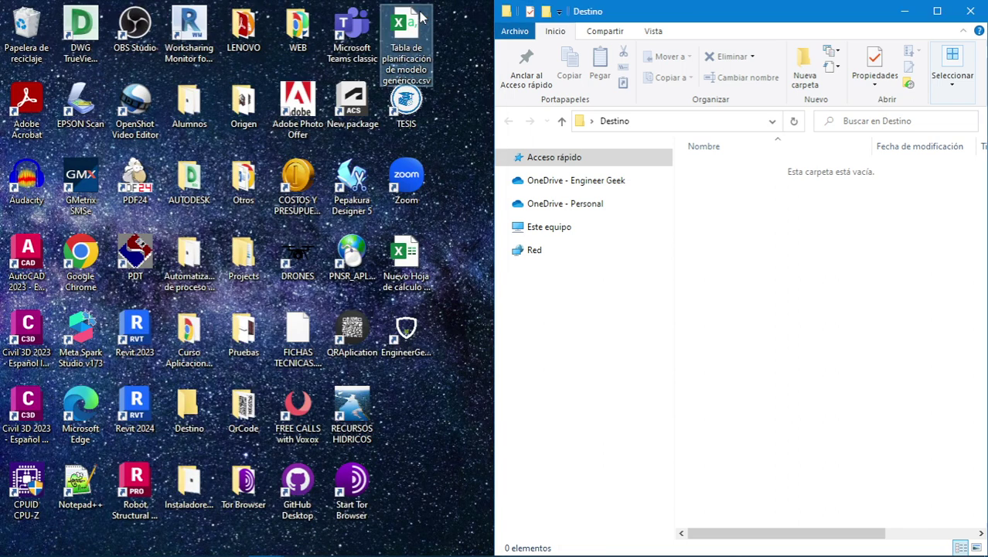
{"action": "left_click", "coordinate": [906, 11]}
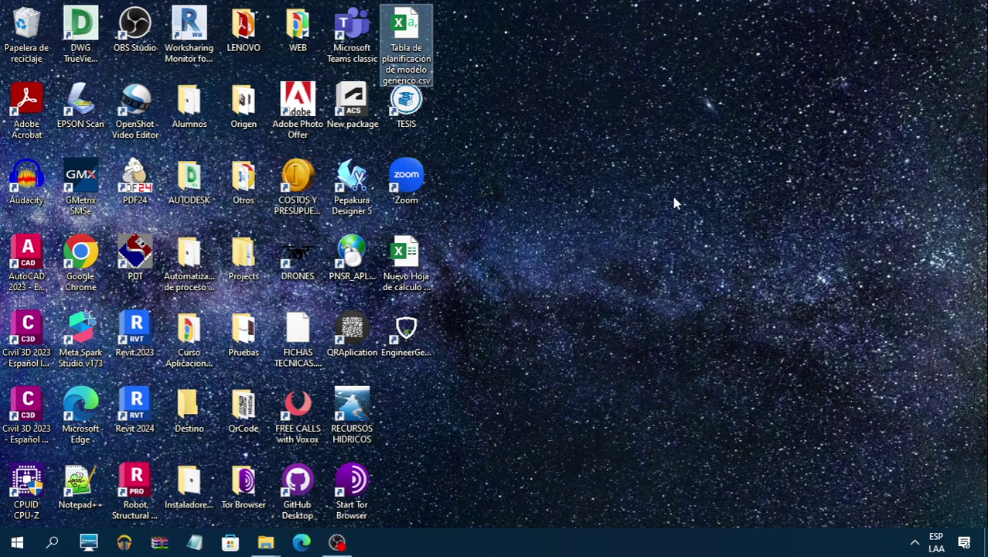
{"action": "double_click", "coordinate": [407, 333]}
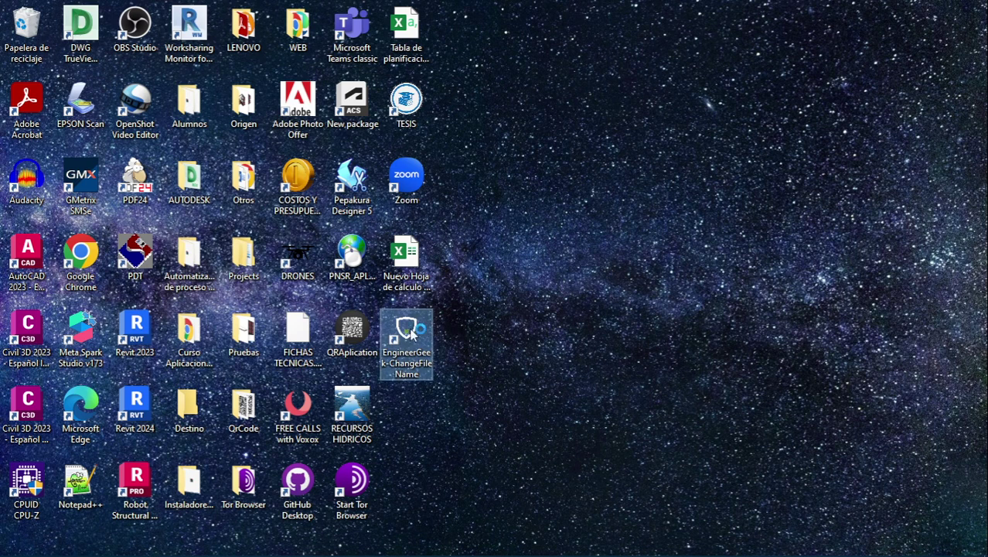
{"action": "double_click", "coordinate": [412, 333]}
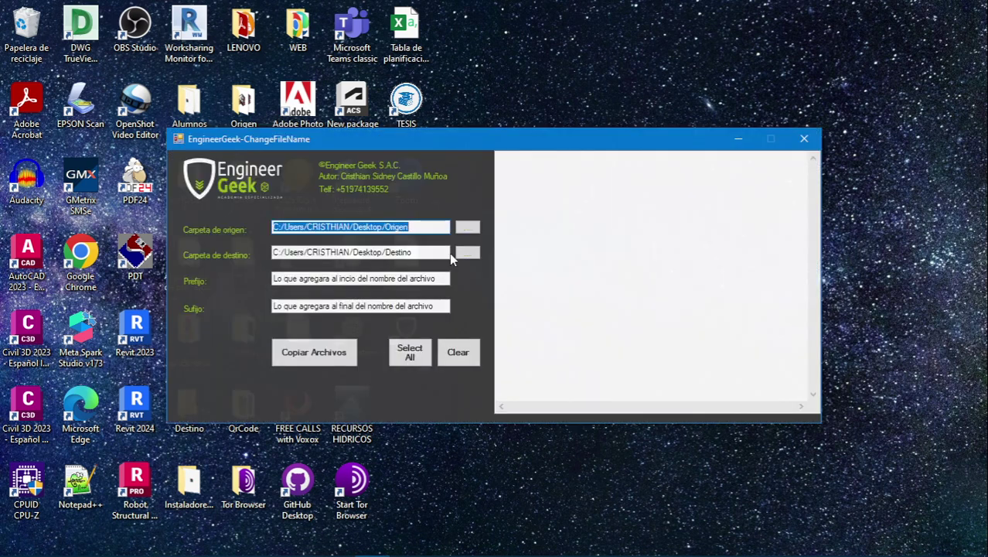
- Set the source folder to the Origen folder on the desktop and accept the displayed path
{"action": "left_click", "coordinate": [466, 227]}
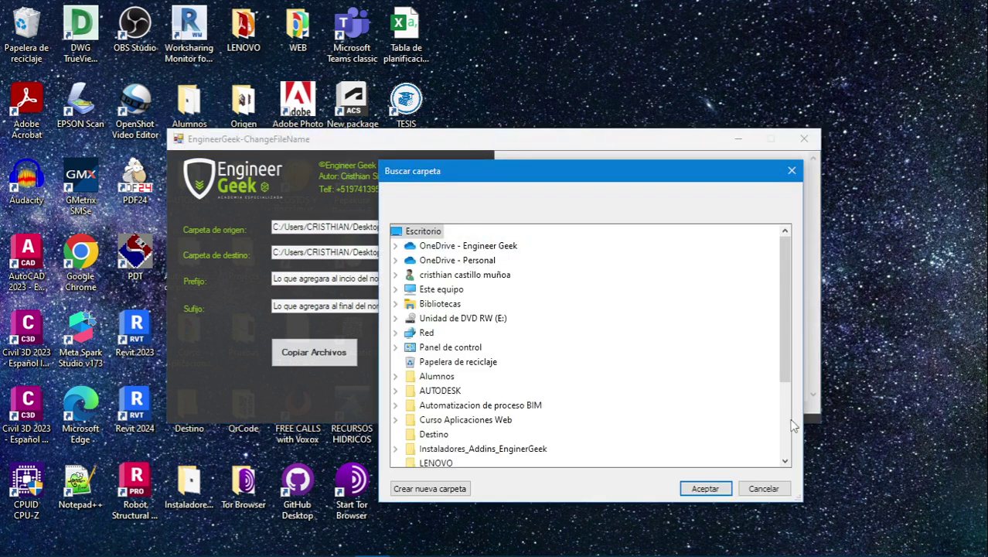
{"action": "scroll", "coordinate": [783, 429], "scroll_direction": "down", "scroll_amount": 1}
{"action": "scroll", "coordinate": [783, 430], "scroll_direction": "down", "scroll_amount": 2}
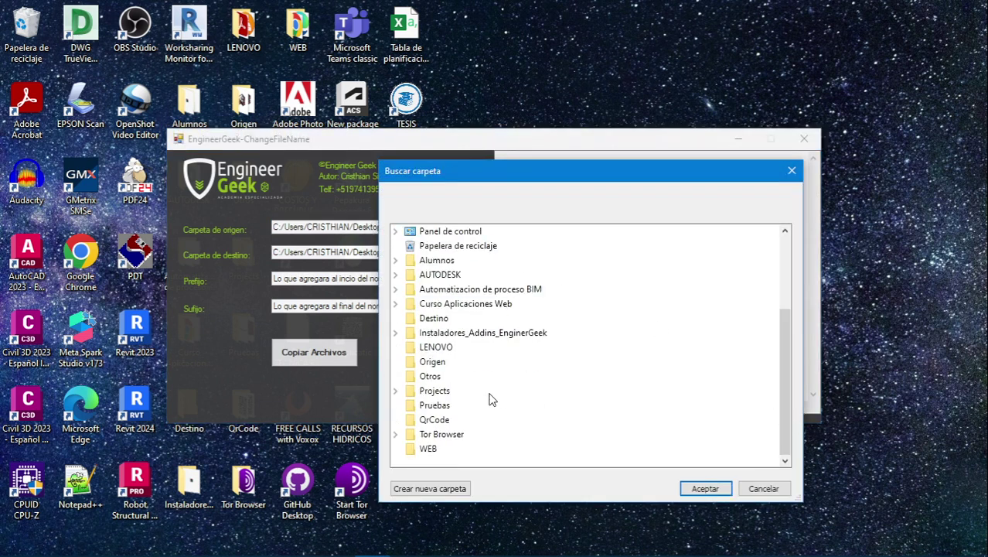
{"action": "left_click", "coordinate": [430, 362]}
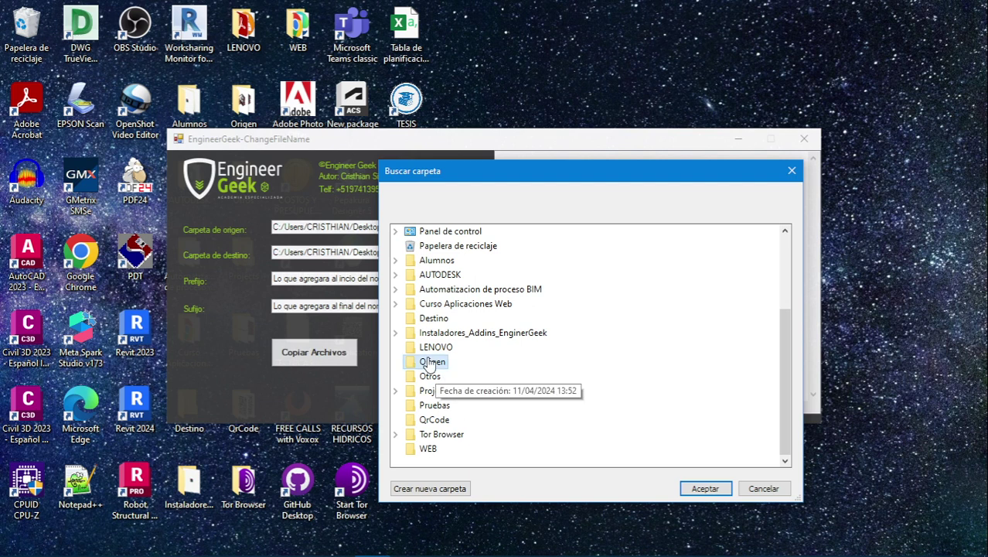
{"action": "left_click", "coordinate": [705, 488]}
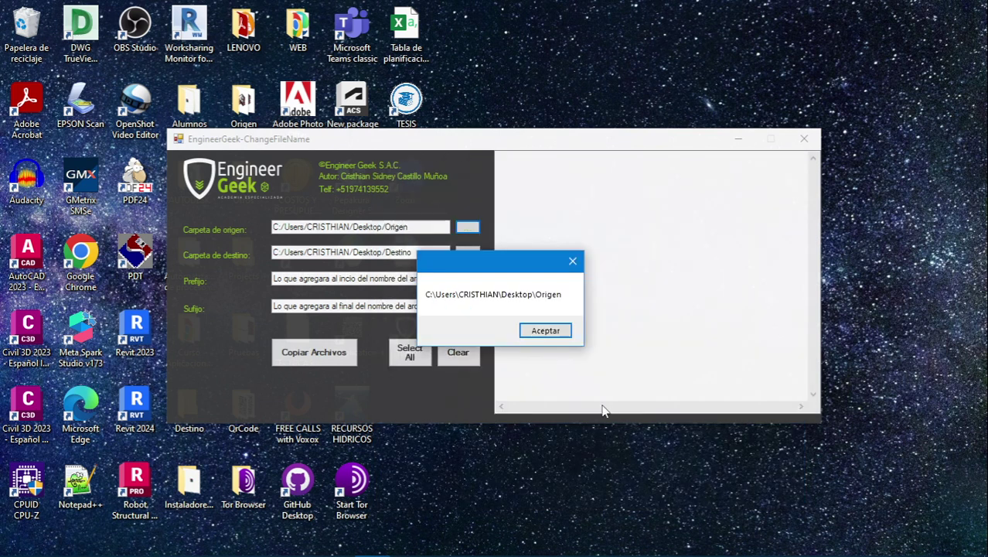
{"action": "left_click", "coordinate": [543, 332]}
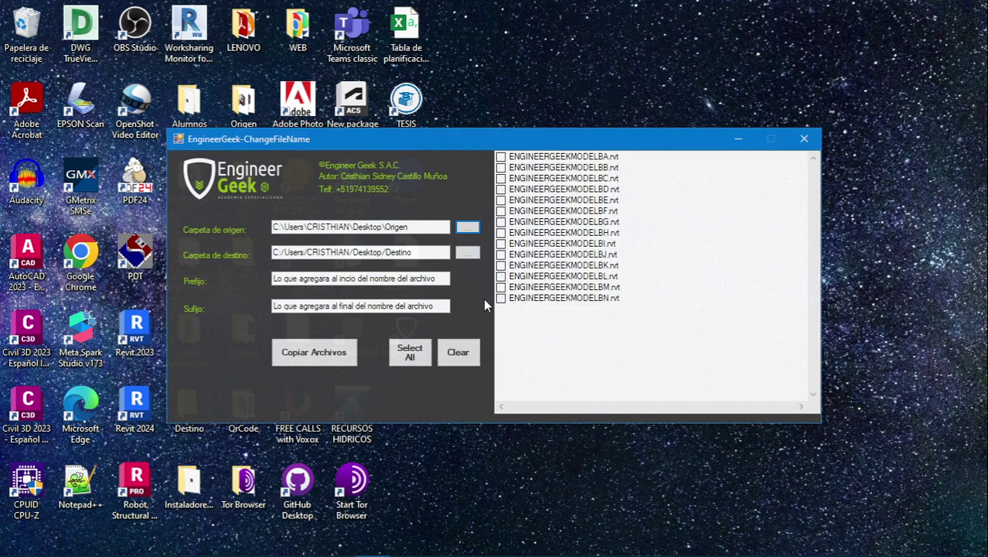
- Set the destination folder to the Destino folder on the desktop and accept the displayed path
{"action": "left_click", "coordinate": [468, 253]}
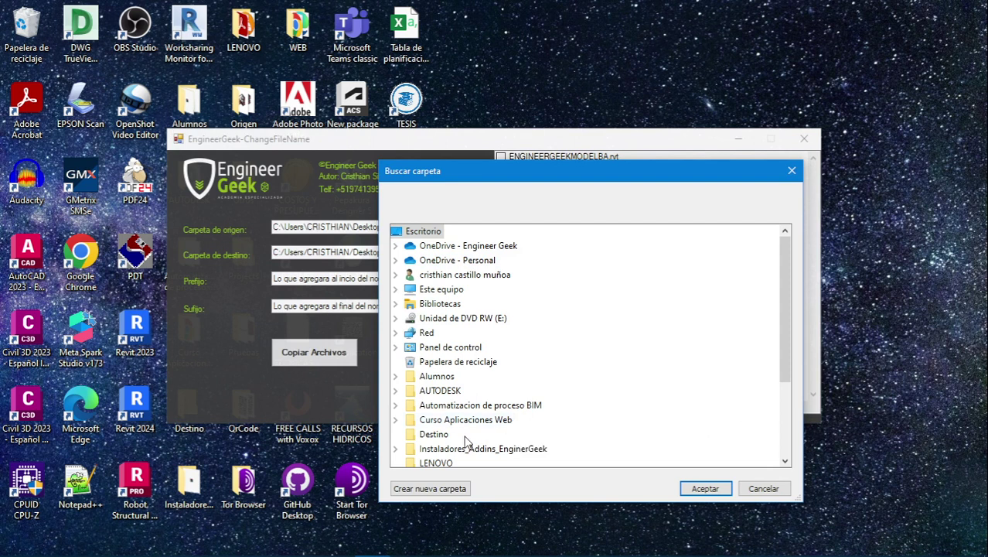
{"action": "left_click", "coordinate": [436, 436]}
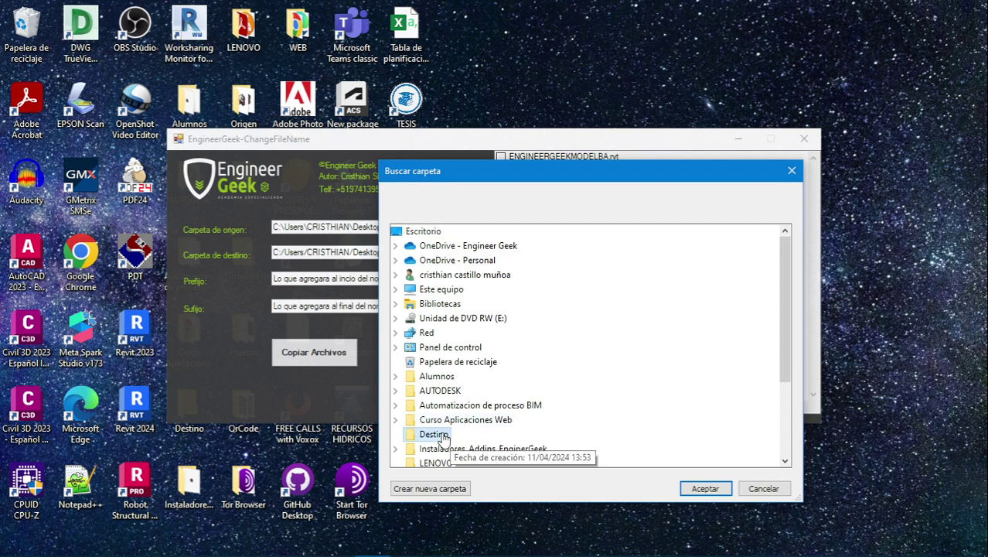
{"action": "left_click", "coordinate": [699, 489]}
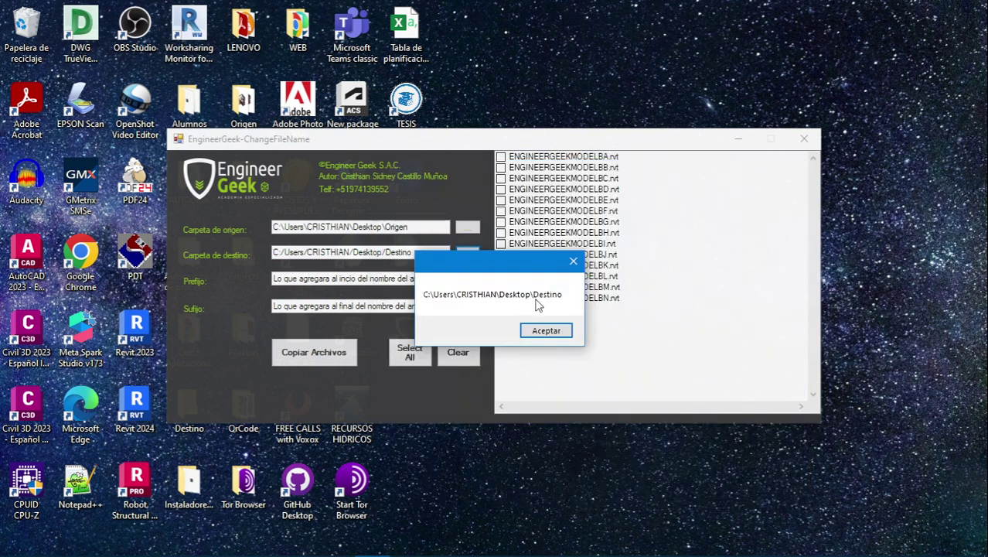
{"action": "left_click", "coordinate": [545, 330]}
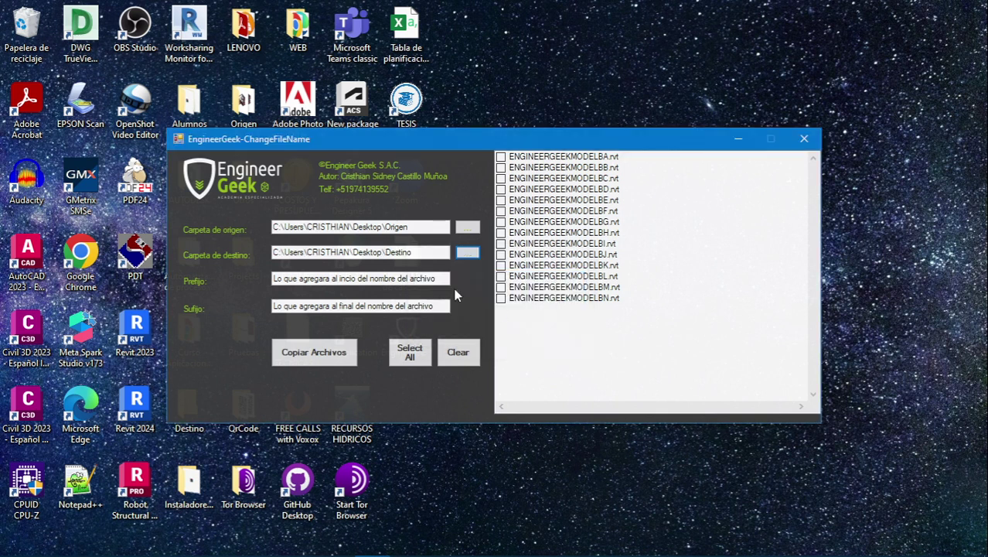
- Replace the placeholder texts with the file name prefix EST_ and the suffix _V01
{"action": "left_click", "coordinate": [438, 281]}
{"action": "key", "text": "ctrl+a"}
{"action": "key", "text": "BackSpace"}
{"action": "type", "text": "EST"}
{"action": "key", "text": "Tab"}
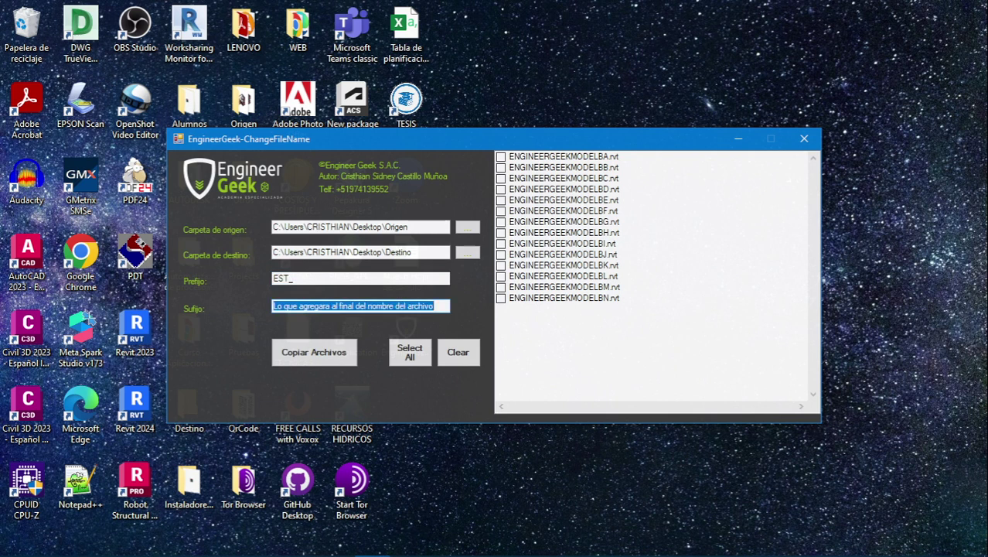
{"action": "type", "text": "_V0"}
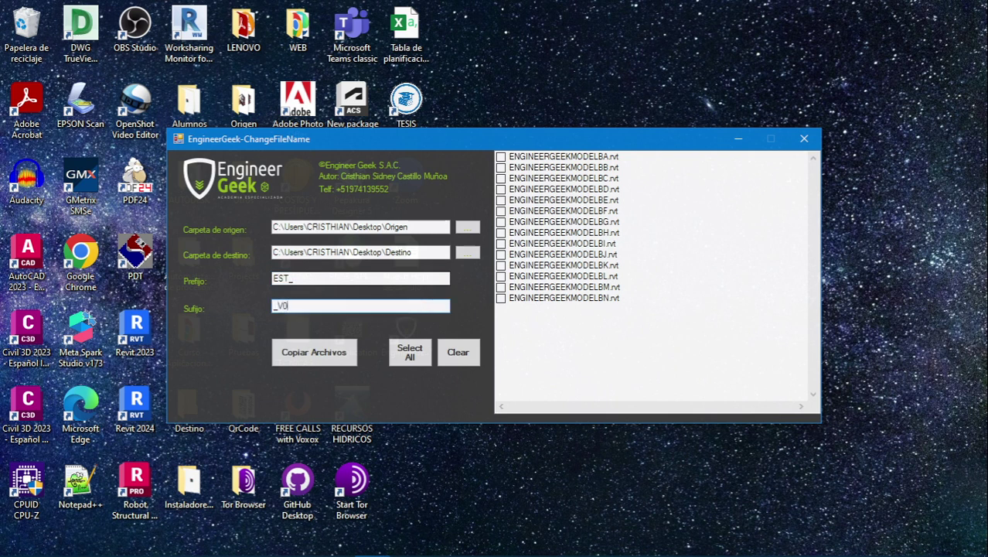
{"action": "type", "text": "1"}
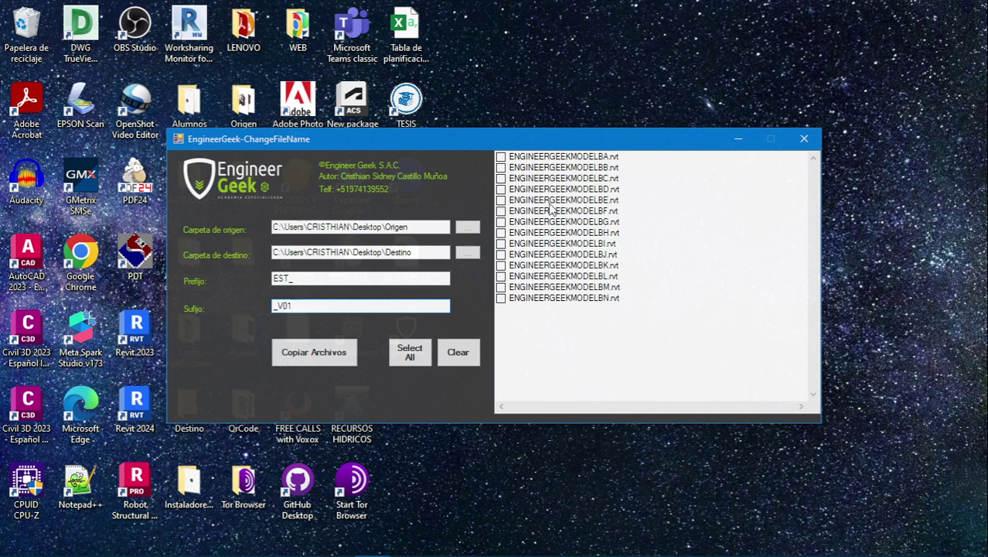
{"action": "left_click", "coordinate": [550, 199]}
{"action": "left_click", "coordinate": [550, 200]}
{"action": "key", "text": "Down"}
{"action": "key", "text": "Down"}
{"action": "key", "text": "space"}
{"action": "key", "text": "Up"}
{"action": "key", "text": "Up"}
{"action": "key", "text": "space"}
{"action": "key", "text": "Down"}
{"action": "key", "text": "Down"}
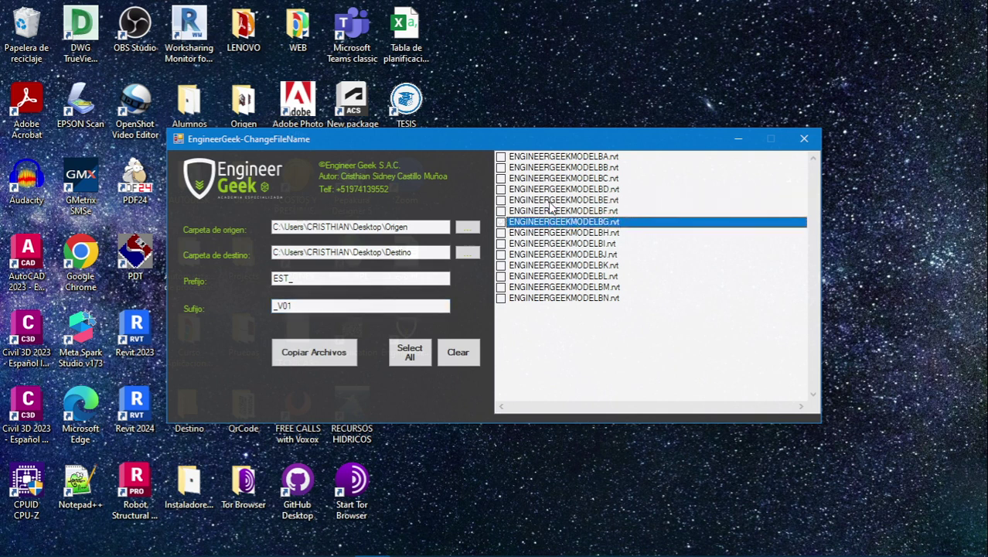
{"action": "left_click", "coordinate": [415, 355]}
{"action": "left_click", "coordinate": [414, 356]}
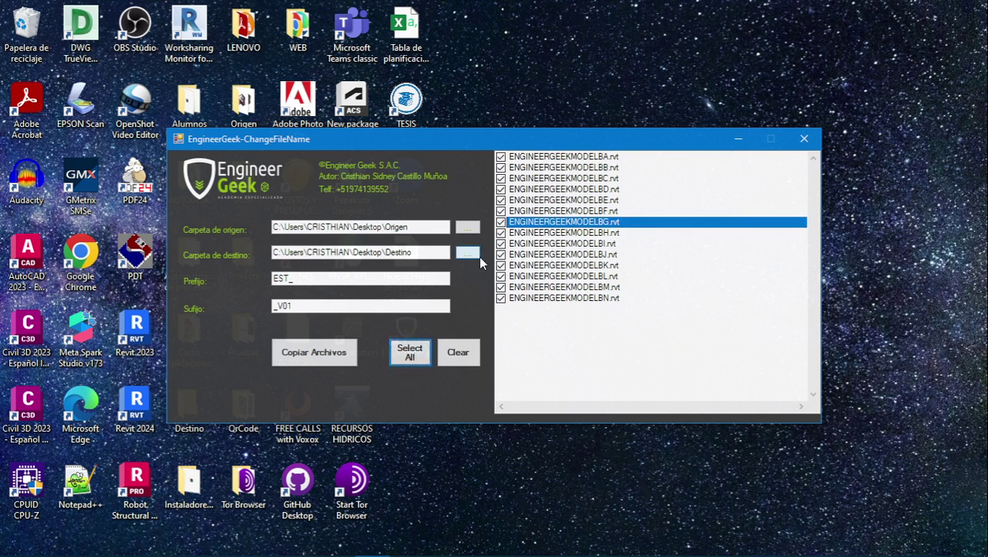
{"action": "left_click", "coordinate": [464, 353]}
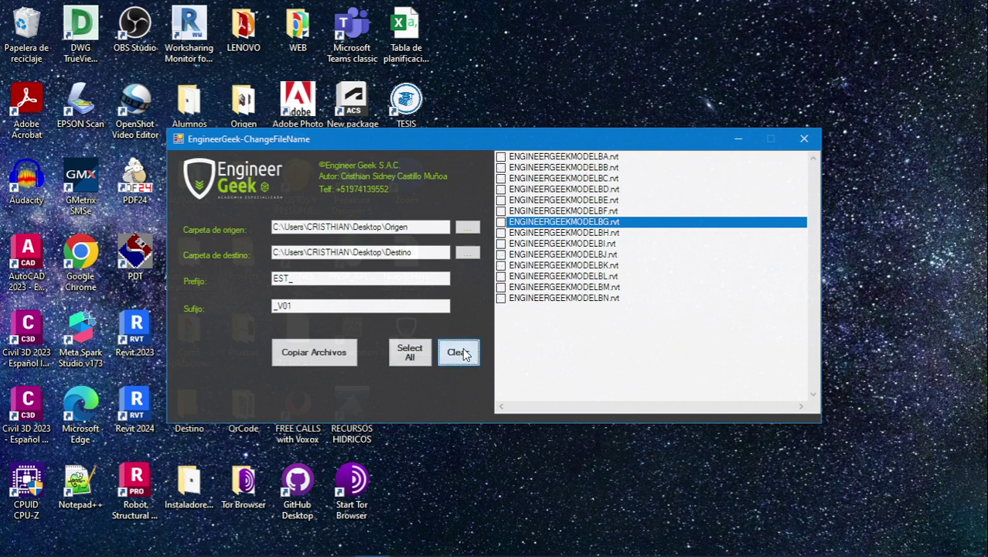
- Mark all the listed Revit files and copy them to the destination folder with the prefix and suffix applied
{"action": "left_click", "coordinate": [408, 354]}
{"action": "left_click", "coordinate": [307, 360]}
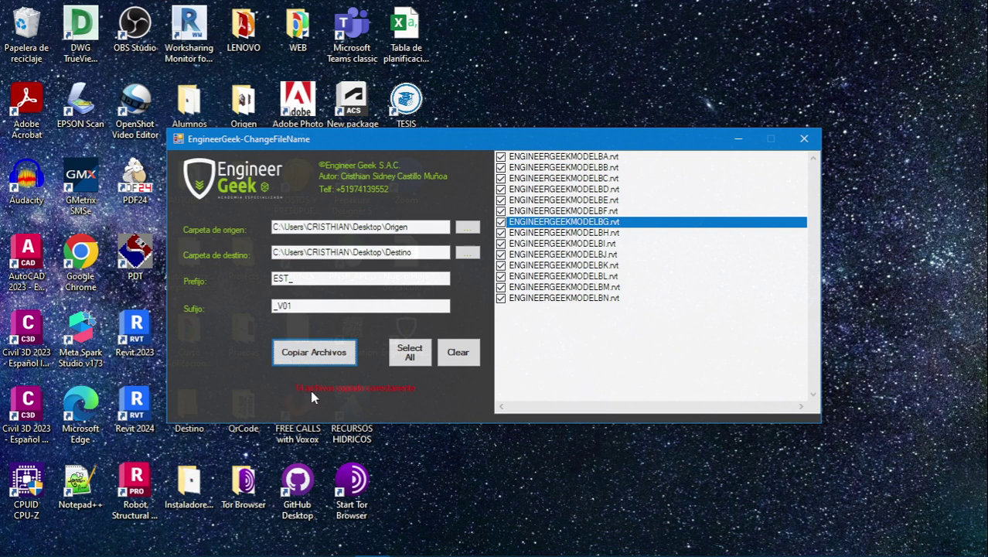
- Examine the names of the copied files in the Destino folder, then minimise its window
{"action": "mouse_move", "coordinate": [312, 553]}
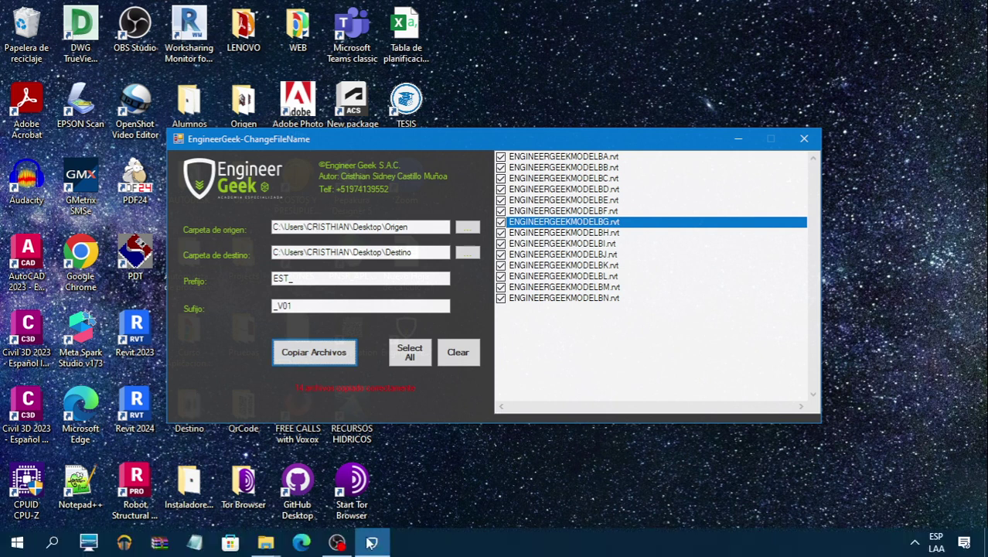
{"action": "mouse_move", "coordinate": [265, 543]}
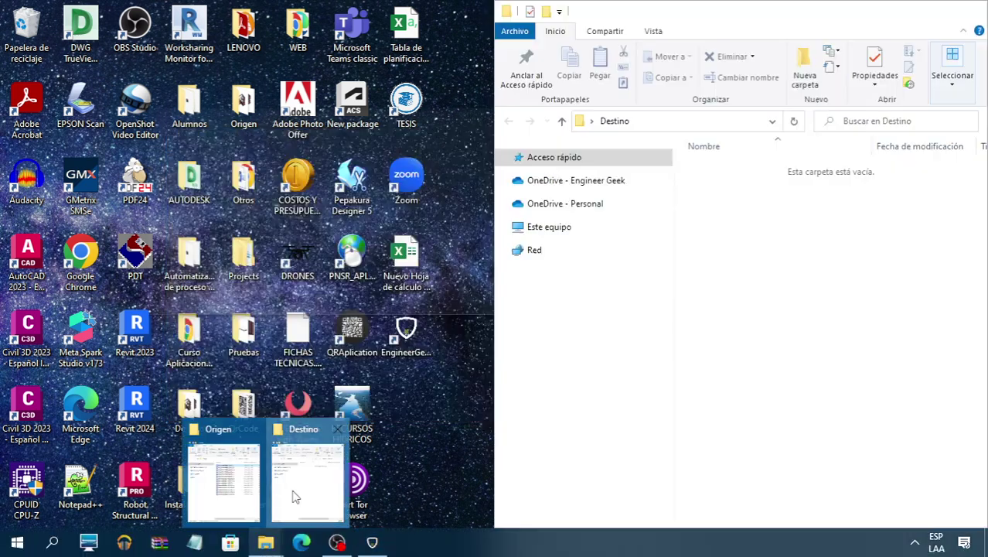
{"action": "left_click", "coordinate": [298, 483]}
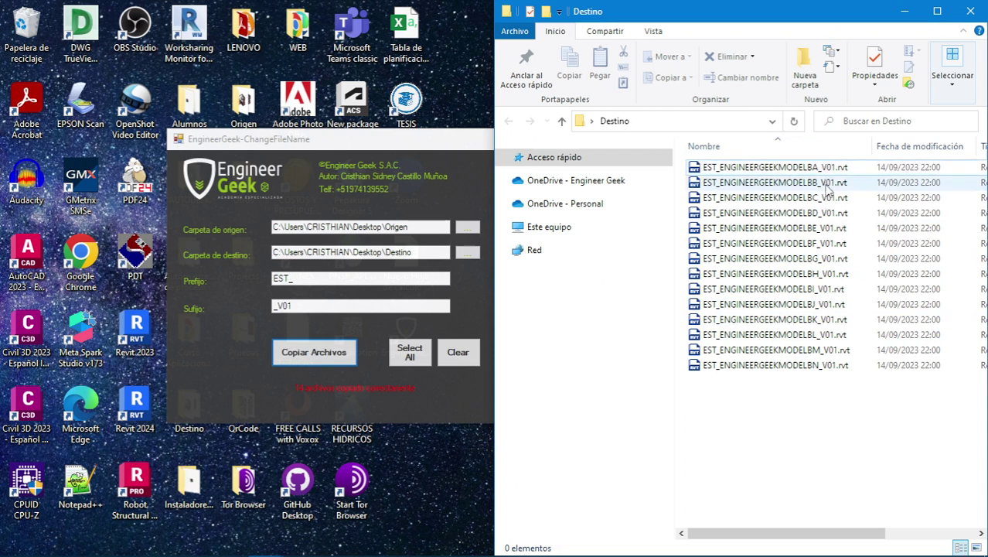
{"action": "left_click", "coordinate": [904, 11]}
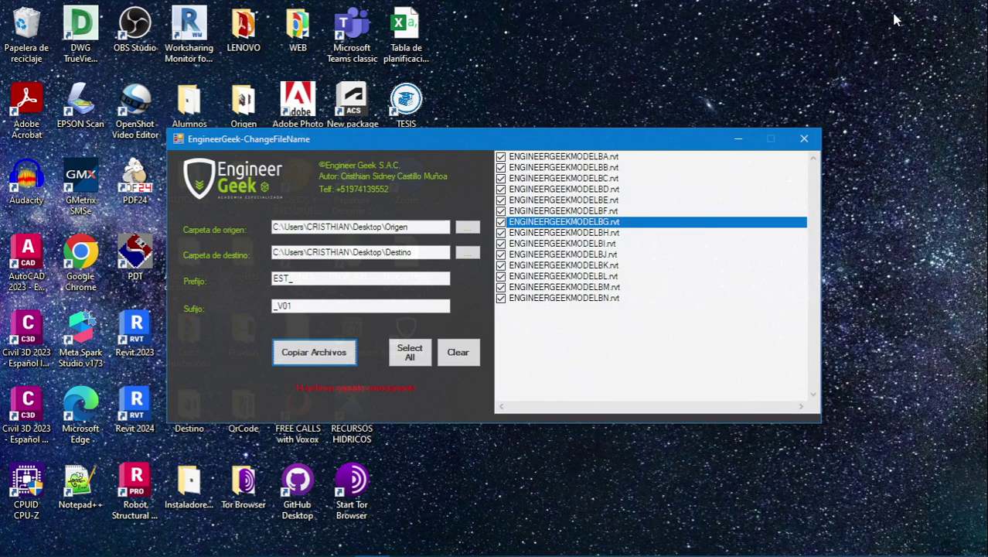
- Examine the original file names in the Origen folder, then minimise its window
{"action": "left_click", "coordinate": [413, 306]}
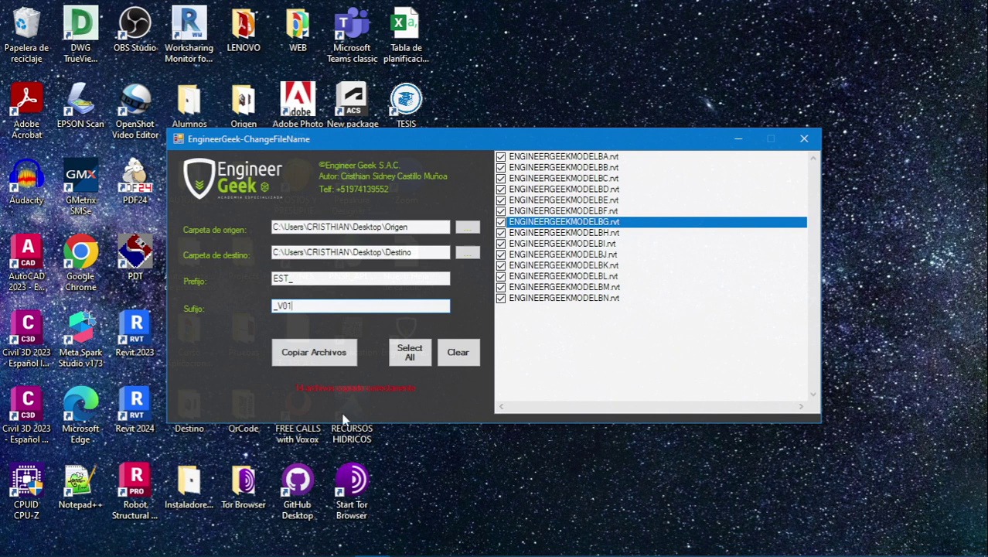
{"action": "left_click", "coordinate": [265, 543]}
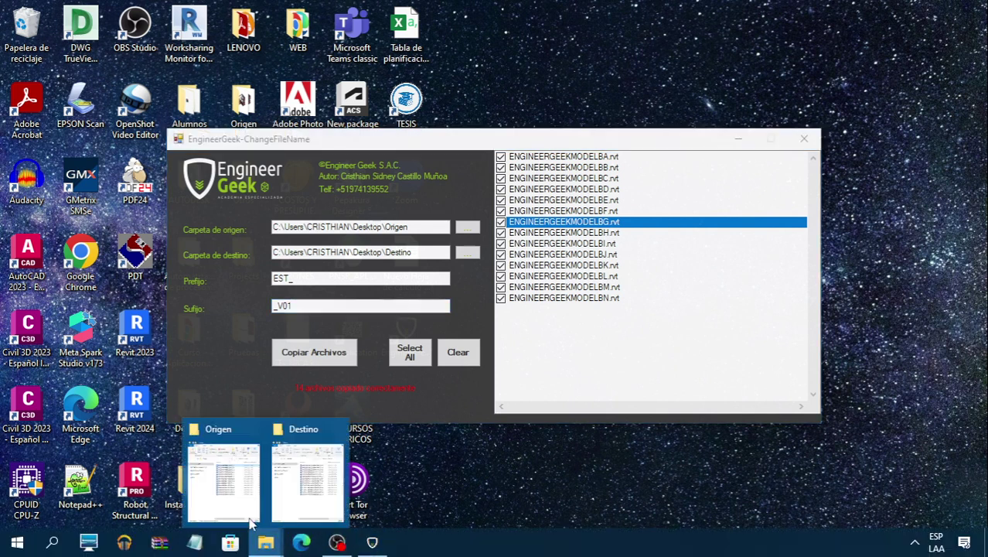
{"action": "left_click", "coordinate": [249, 523]}
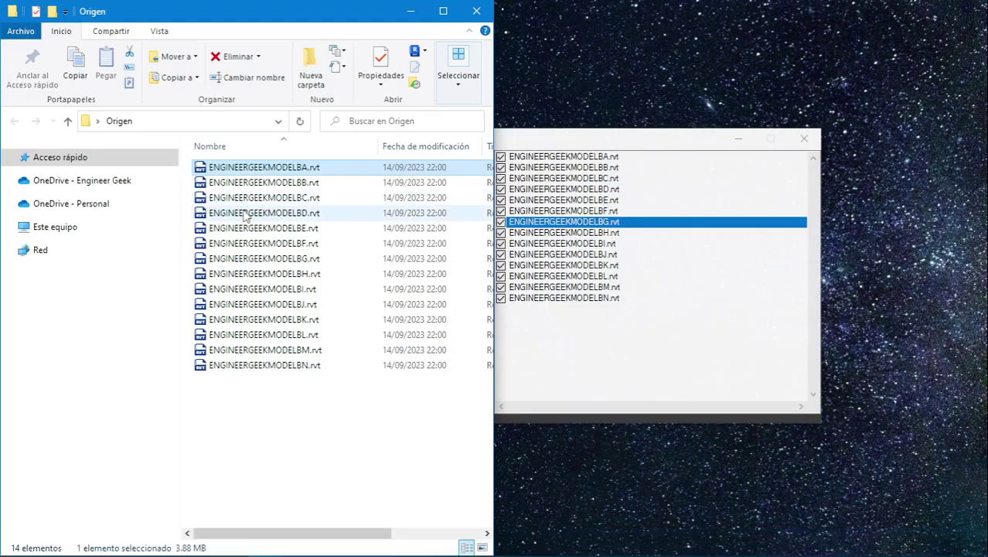
{"action": "left_click", "coordinate": [411, 11]}
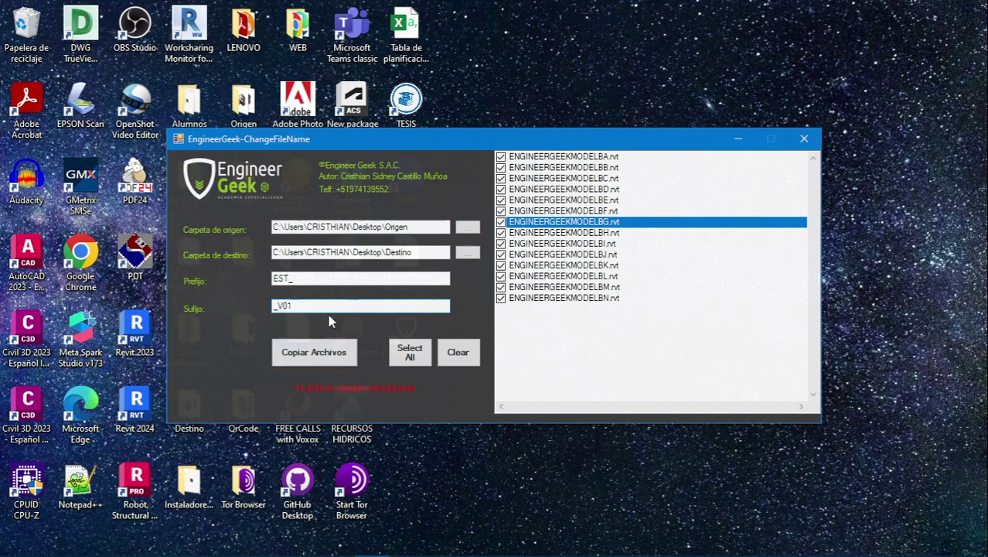
- Change the suffix to _V02 and copy all marked Revit files to the destination folder again
{"action": "type", "text": "2"}
{"action": "left_click", "coordinate": [332, 354]}
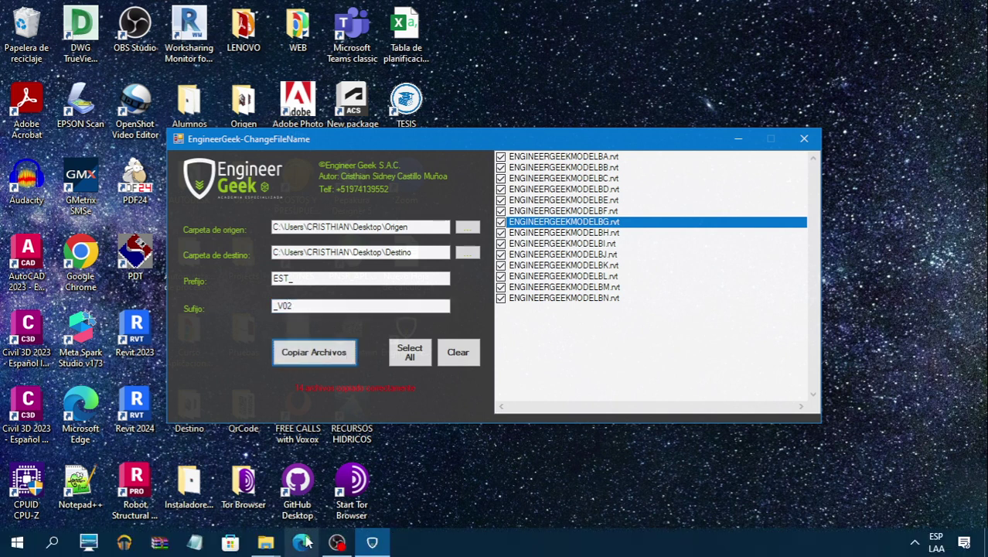
- Examine the names of the _V02 copies in the Destino folder, then minimise its window
{"action": "left_click", "coordinate": [265, 542]}
{"action": "left_click", "coordinate": [321, 468]}
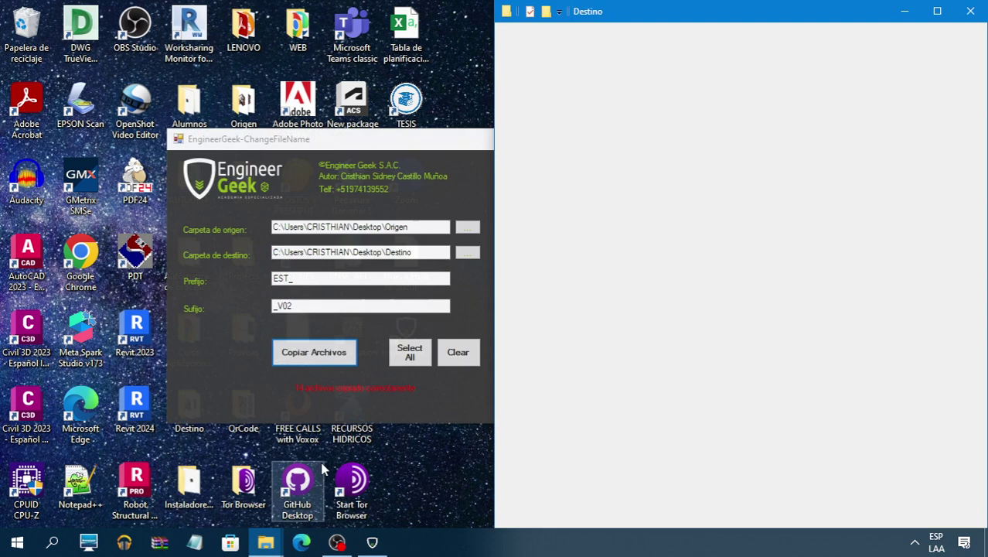
{"action": "left_click", "coordinate": [732, 324]}
{"action": "key", "text": "Down"}
{"action": "key", "text": "Down"}
{"action": "key", "text": "Down"}
{"action": "key", "text": "Down"}
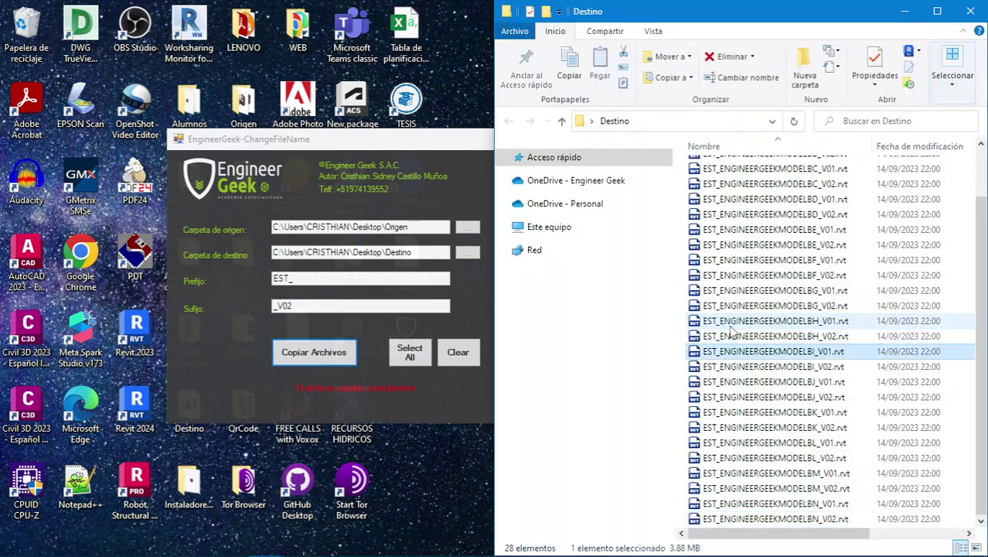
{"action": "left_click", "coordinate": [904, 11]}
- Set the prefix to ARQ_ and the suffix to _V01, then copy all marked files to the destination folder
{"action": "left_click", "coordinate": [351, 281]}
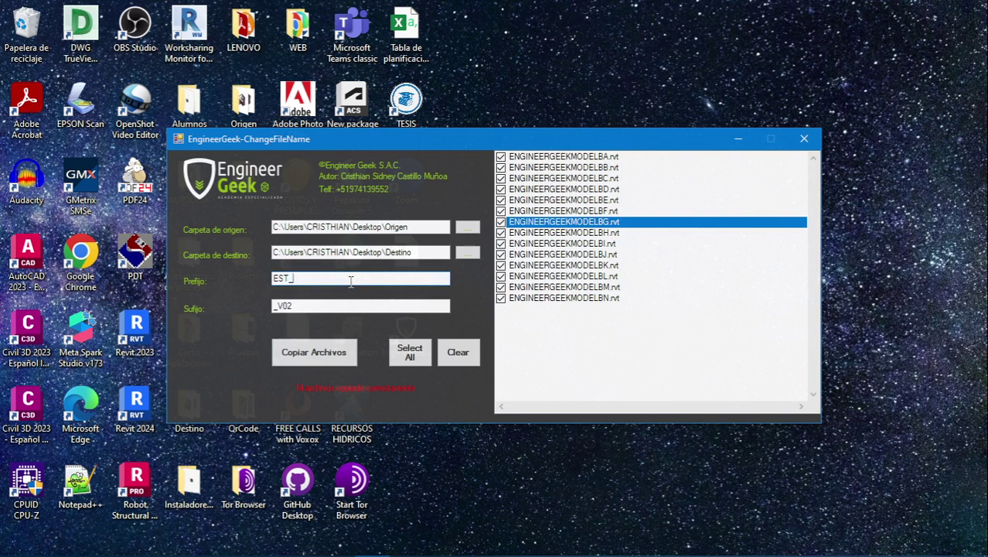
{"action": "type", "text": "ARQ_"}
{"action": "left_click", "coordinate": [304, 305]}
{"action": "key", "text": "BackSpace"}
{"action": "type", "text": "1"}
{"action": "left_click", "coordinate": [294, 356]}
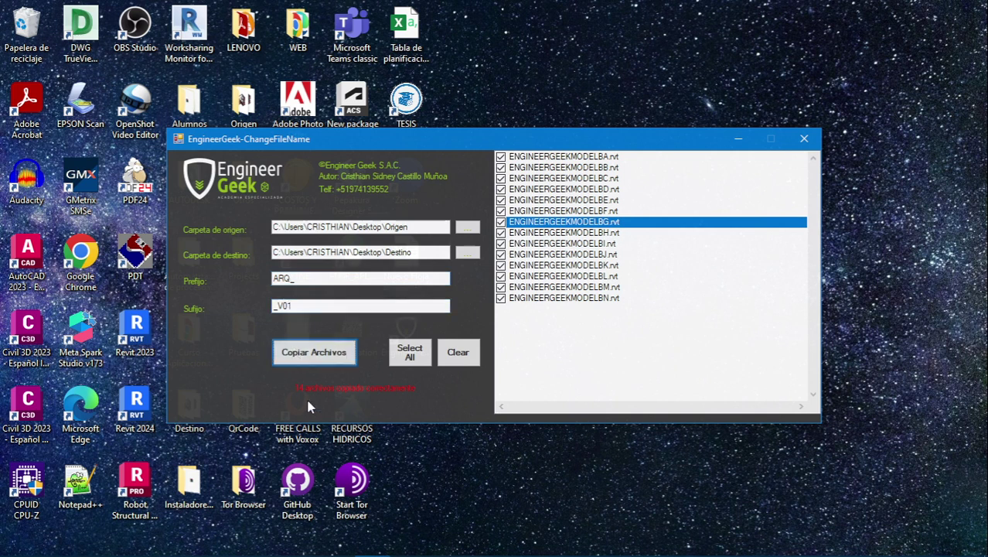
- Set the prefix to MEP_, mark only the files ending in BA, BB, BE and BF, and copy them to the destination folder
{"action": "left_click", "coordinate": [321, 278]}
{"action": "key", "text": "BackSpace"}
{"action": "key", "text": "BackSpace"}
{"action": "key", "text": "BackSpace"}
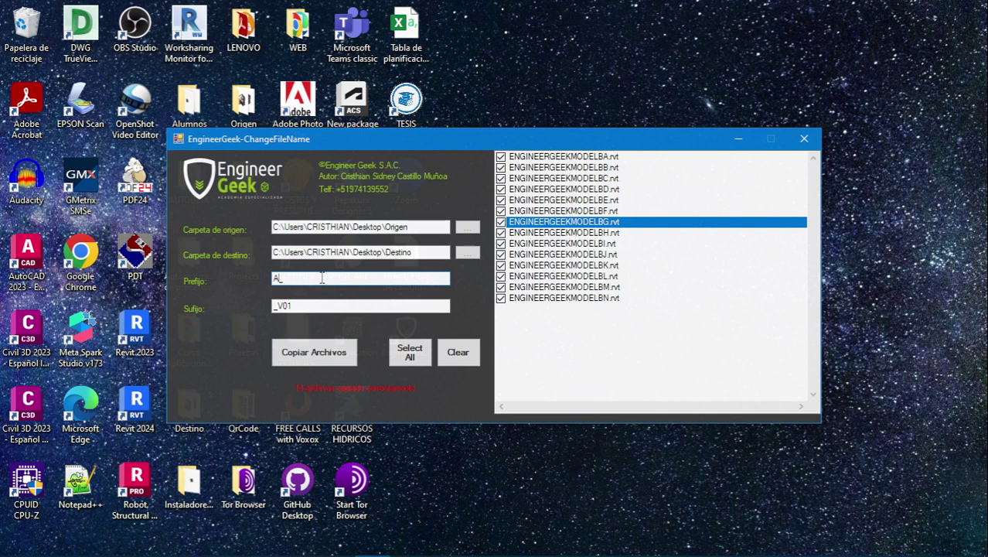
{"action": "type", "text": "M_"}
{"action": "left_click", "coordinate": [573, 344]}
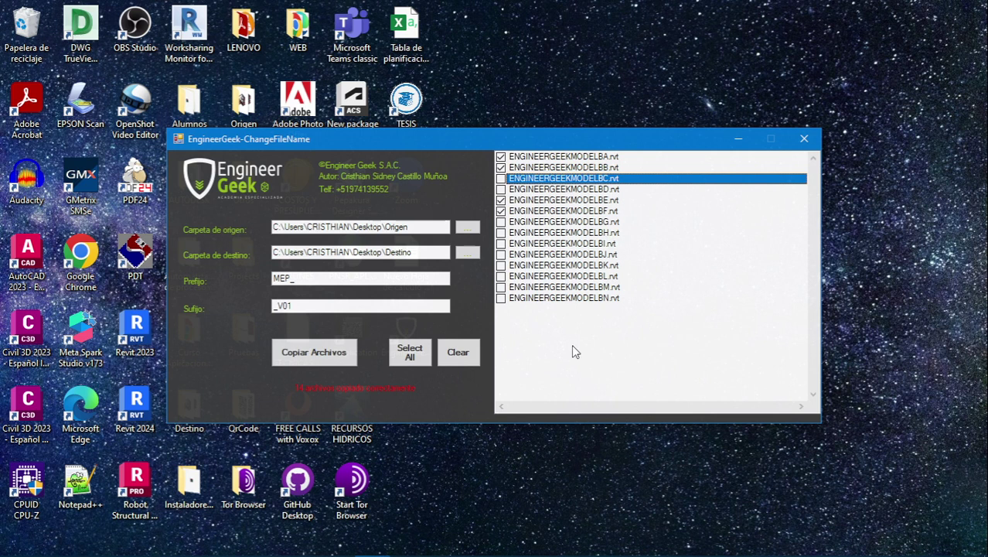
{"action": "left_click", "coordinate": [332, 354]}
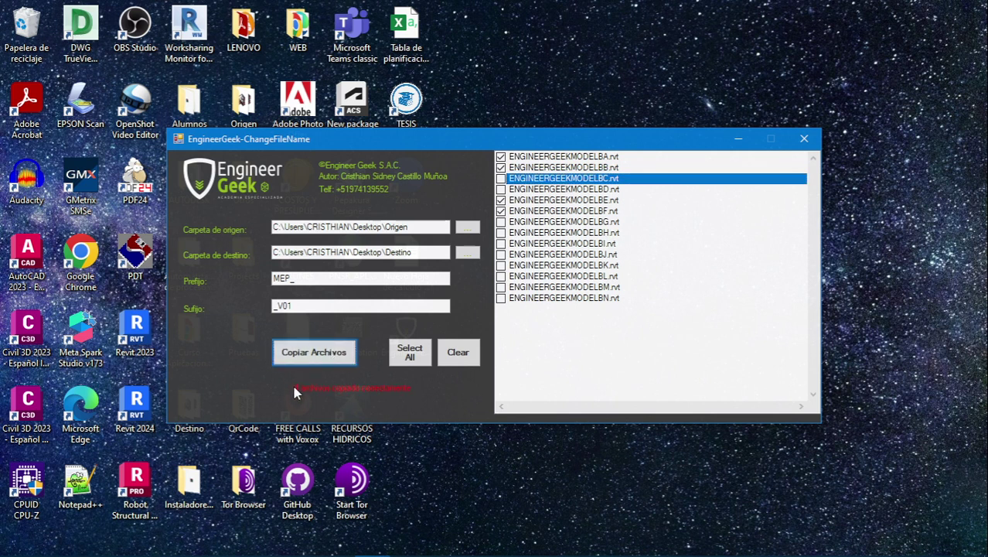
- Bring up the Destino and Origen folder windows side by side for comparison
{"action": "mouse_move", "coordinate": [266, 538]}
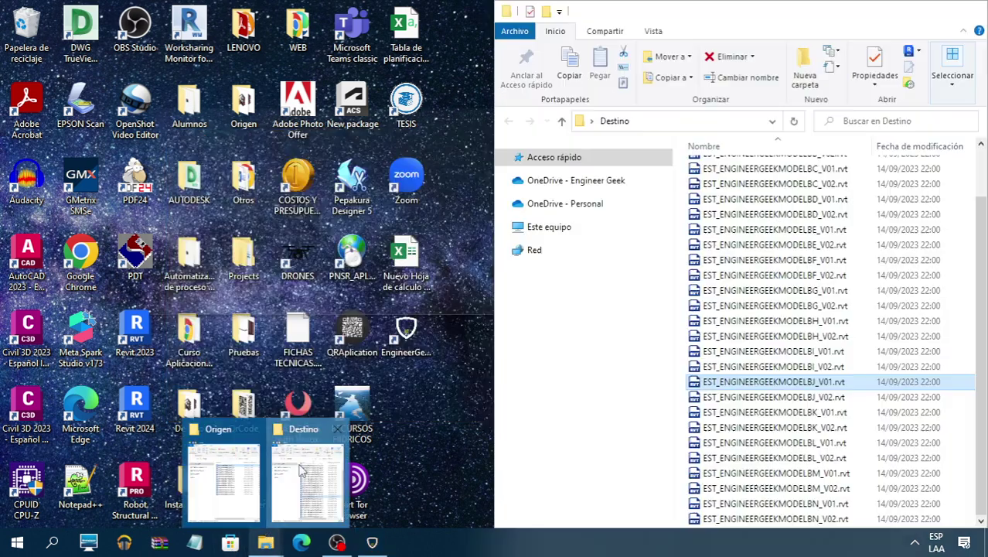
{"action": "left_click", "coordinate": [307, 479]}
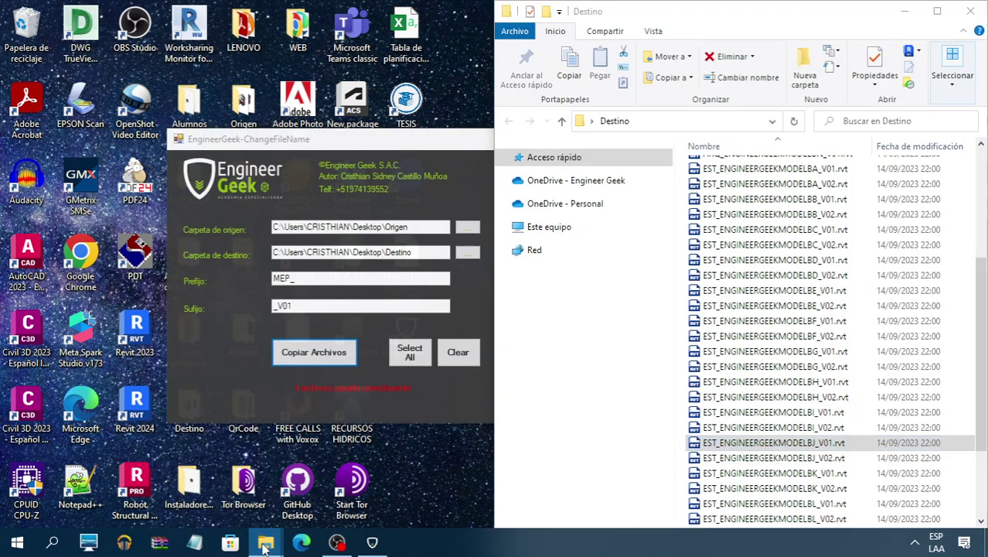
{"action": "mouse_move", "coordinate": [266, 545]}
{"action": "left_click", "coordinate": [232, 470]}
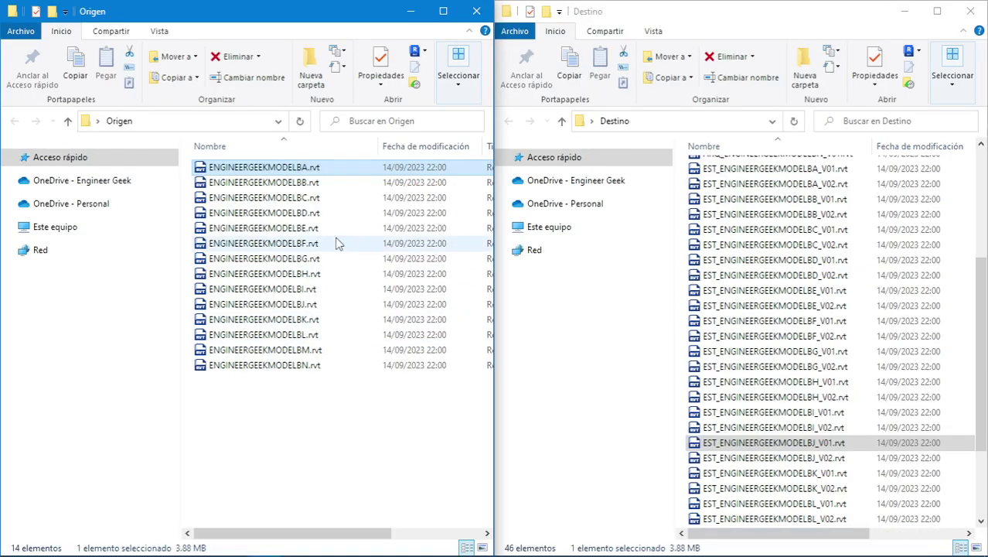
- Examine the names of the EST_, ARQ_ and MEP_ copies throughout the Destino file list against the originals in Origen
{"action": "left_click", "coordinate": [789, 295]}
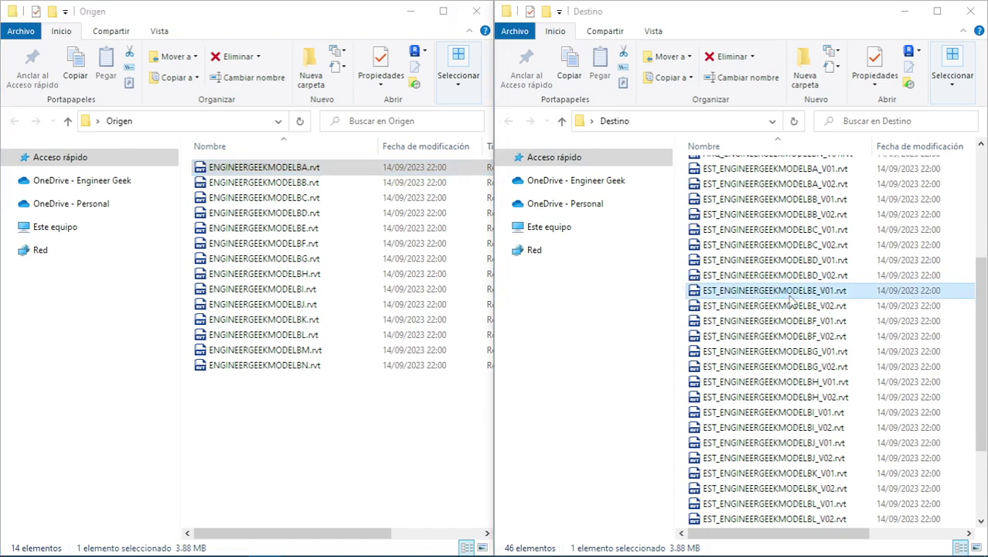
{"action": "left_click", "coordinate": [950, 360]}
{"action": "key", "text": "Down"}
{"action": "key", "text": "Down"}
{"action": "key", "text": "Down"}
{"action": "key", "text": "Down"}
{"action": "key", "text": "Down"}
{"action": "key", "text": "Down"}
{"action": "key", "text": "Down"}
{"action": "key", "text": "Down"}
{"action": "key", "text": "Down"}
{"action": "key", "text": "Down"}
{"action": "key", "text": "Down"}
{"action": "key", "text": "Down"}
{"action": "key", "text": "Down"}
{"action": "key", "text": "Down"}
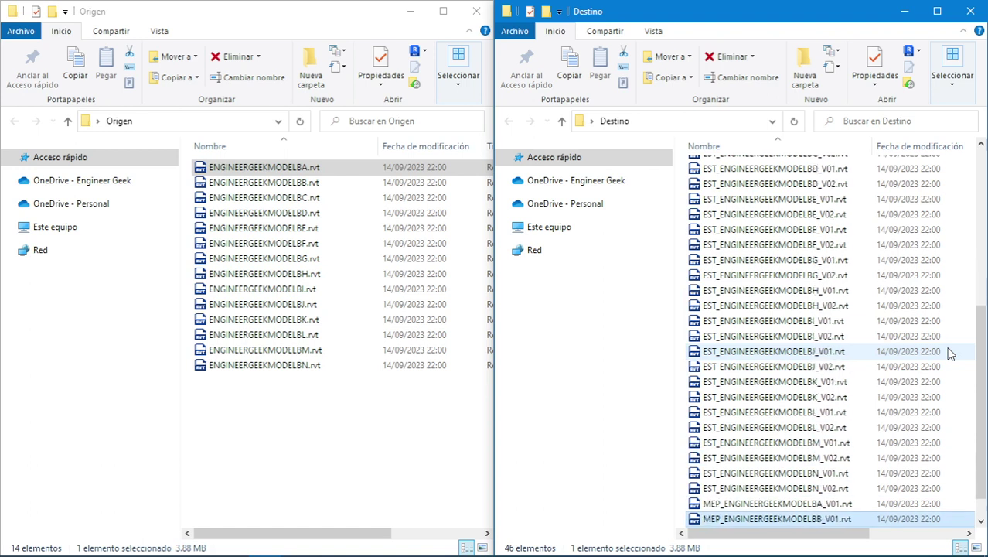
{"action": "left_click", "coordinate": [950, 351]}
{"action": "key", "text": "Up"}
{"action": "key", "text": "Up"}
{"action": "key", "text": "Up"}
{"action": "key", "text": "Up"}
{"action": "key", "text": "Up"}
{"action": "key", "text": "Up"}
{"action": "key", "text": "Up"}
{"action": "key", "text": "Up"}
{"action": "key", "text": "Up"}
{"action": "key", "text": "Up"}
{"action": "key", "text": "Up"}
{"action": "key", "text": "Up"}
{"action": "key", "text": "Up"}
{"action": "key", "text": "Up"}
{"action": "key", "text": "Up"}
{"action": "key", "text": "Up"}
{"action": "key", "text": "Up"}
{"action": "key", "text": "Up"}
{"action": "key", "text": "Up"}
{"action": "key", "text": "Up"}
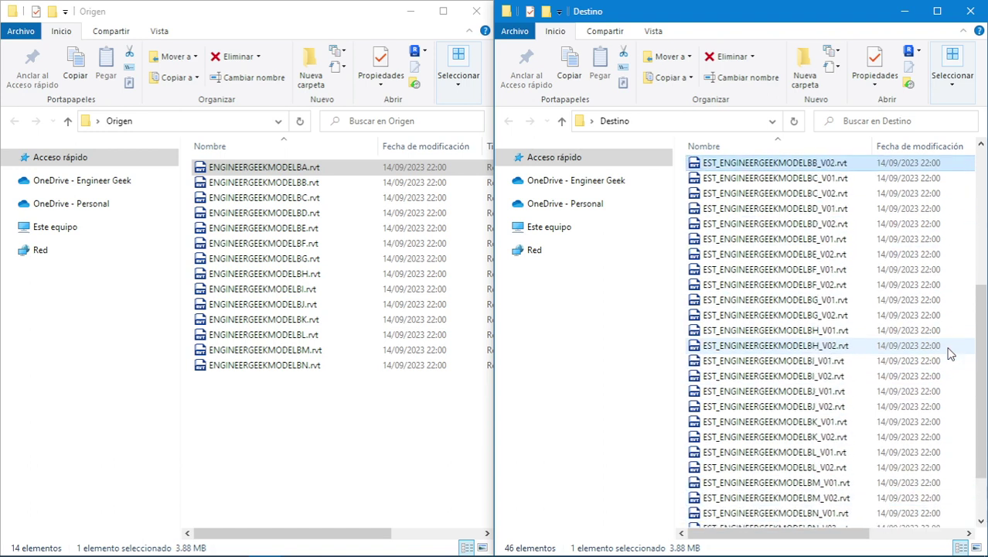